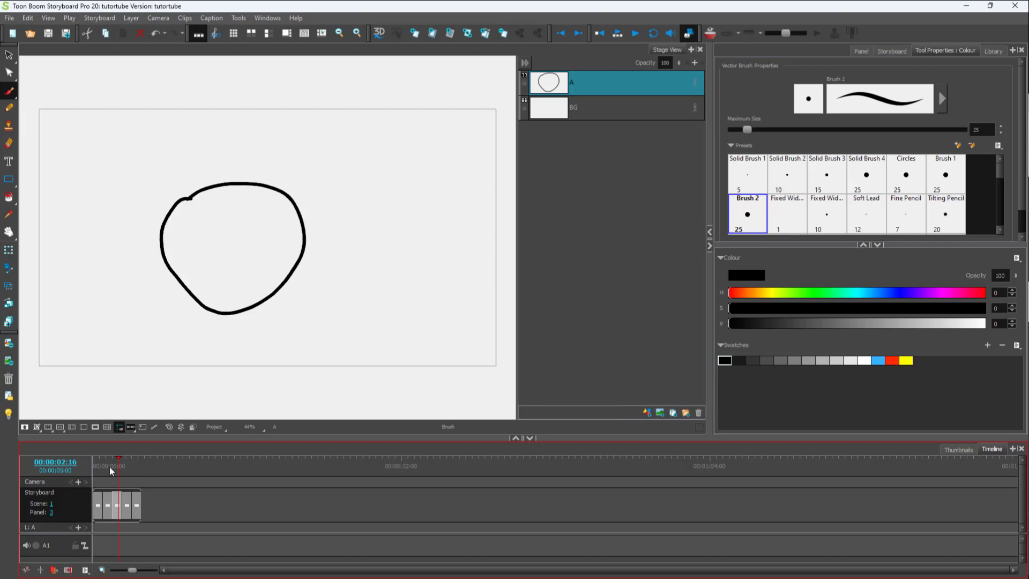
- Scrub through the storyboard panels, return the playhead to the first panel and turn on onion skin
click(117, 464)
mouse_move(117, 463)
mouse_down()
mouse_move(138, 464)
mouse_move(101, 466)
mouse_move(129, 465)
mouse_move(100, 469)
mouse_move(123, 476)
mouse_move(105, 479)
mouse_up()
click(130, 471)
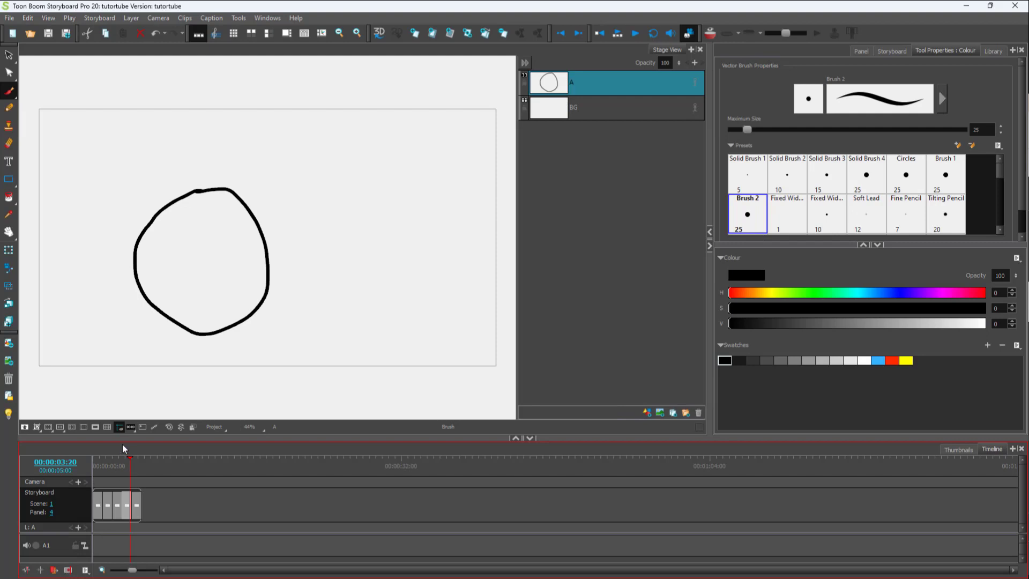
drag(129, 465, 93, 471)
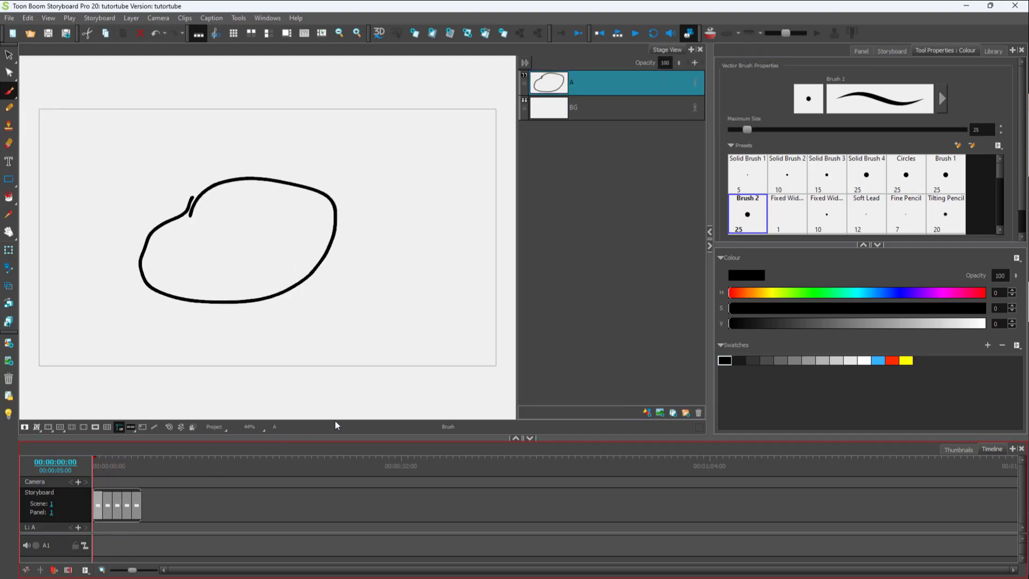
click(711, 34)
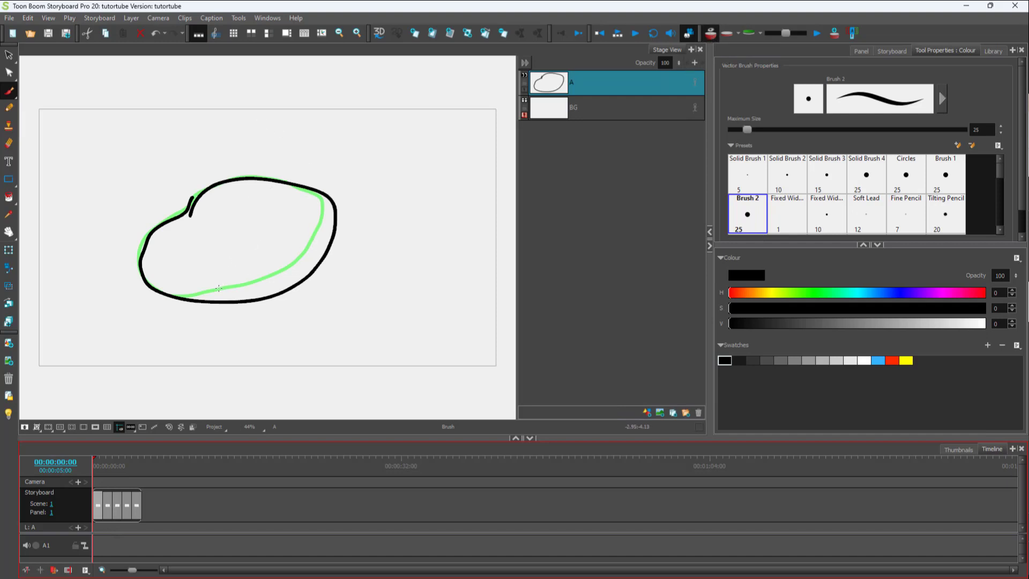
- Examine the onion-skin outlines of the neighbouring drawings across the panels, and flip between the drawings around panel 3
click(96, 466)
drag(96, 465, 118, 465)
click(108, 466)
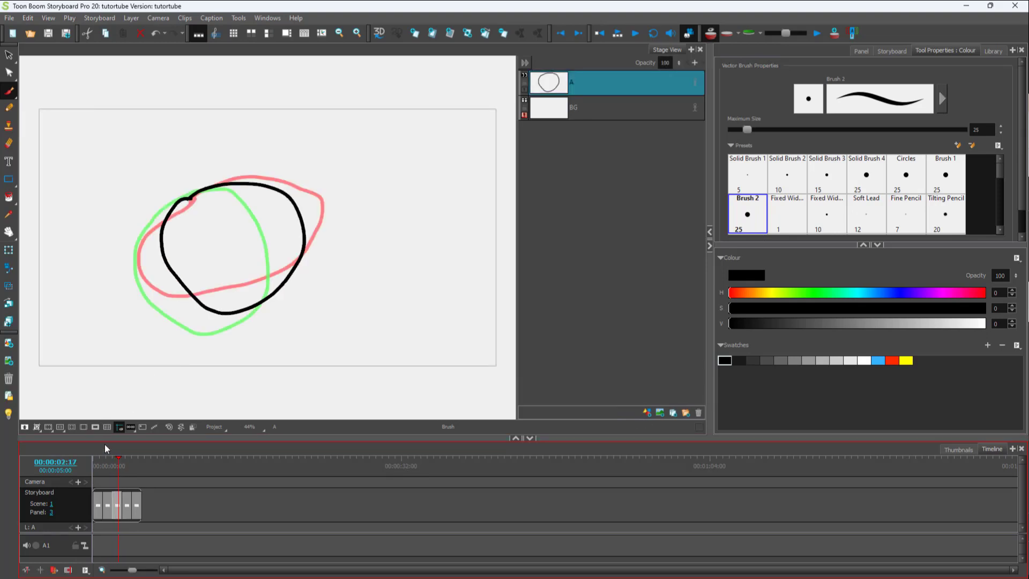
click(99, 461)
click(105, 461)
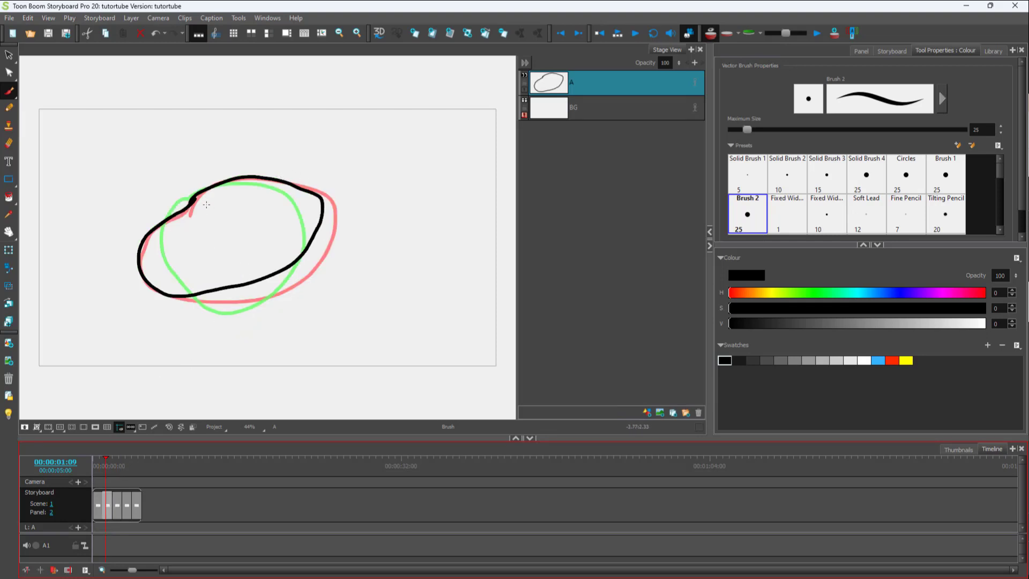
click(116, 460)
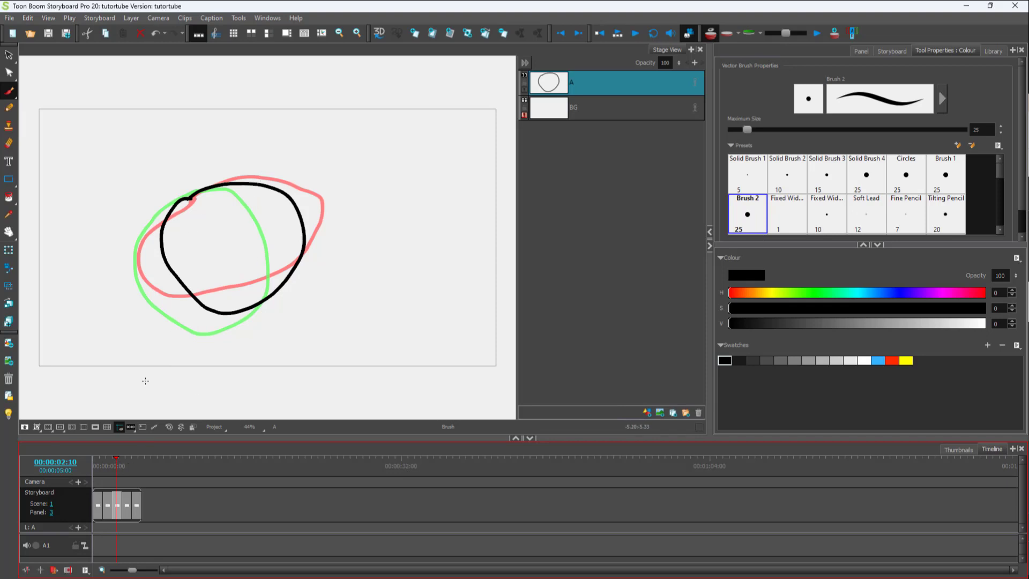
click(107, 464)
click(98, 463)
click(118, 463)
click(137, 467)
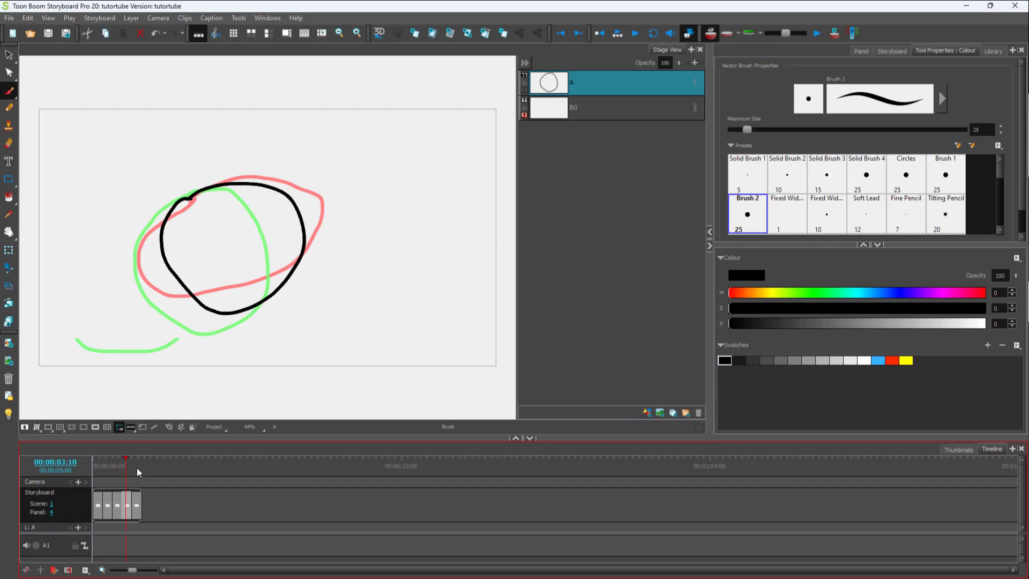
click(127, 467)
click(118, 467)
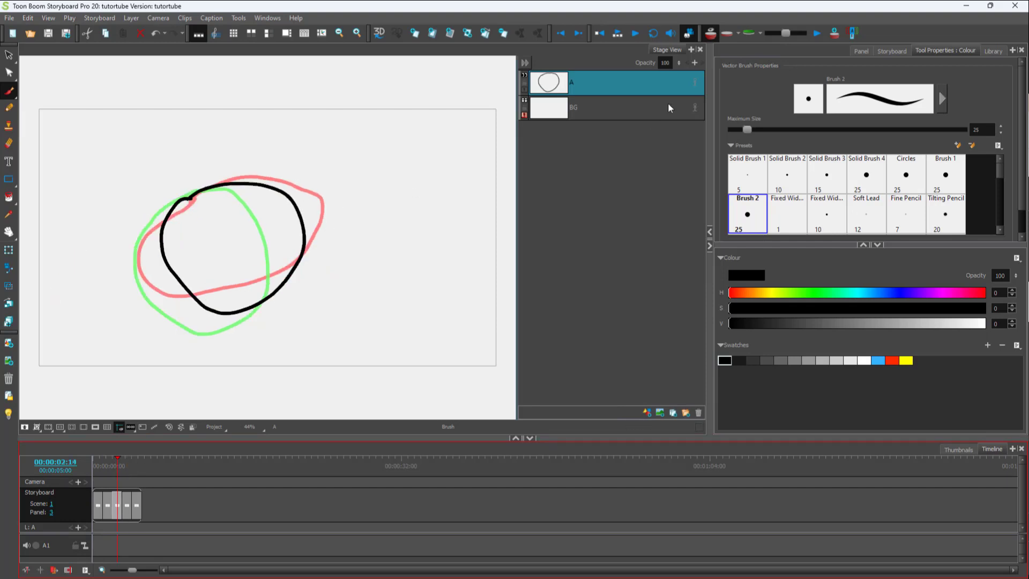
drag(788, 33, 728, 46)
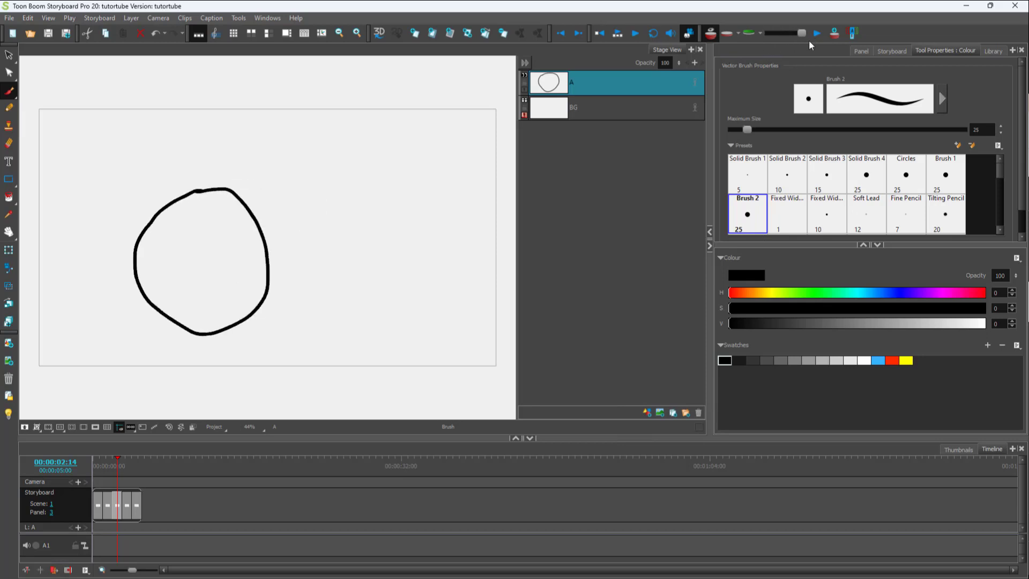
- Set the onion skin to show the previous 3 panels and check it on the last panel
click(727, 34)
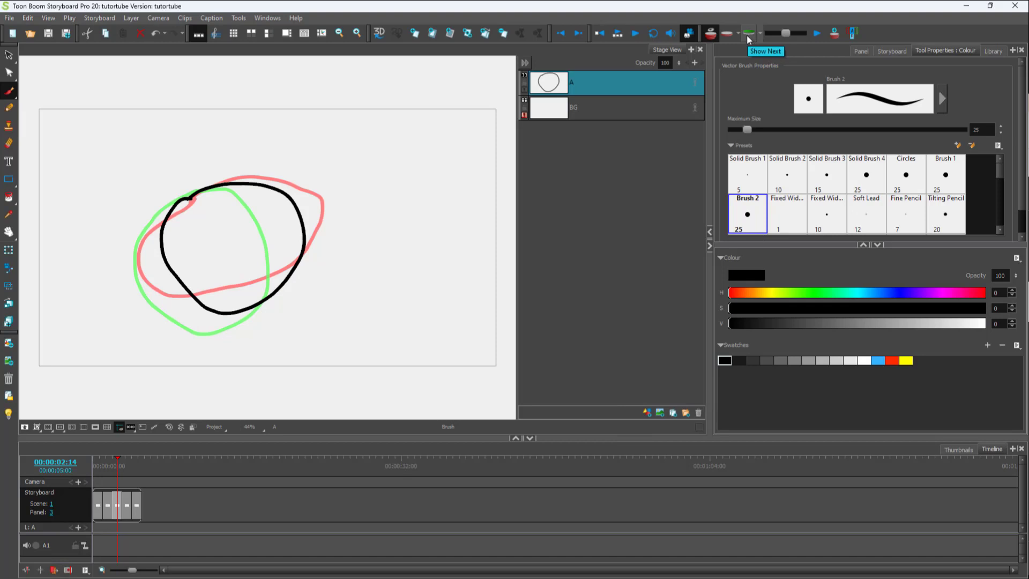
click(738, 35)
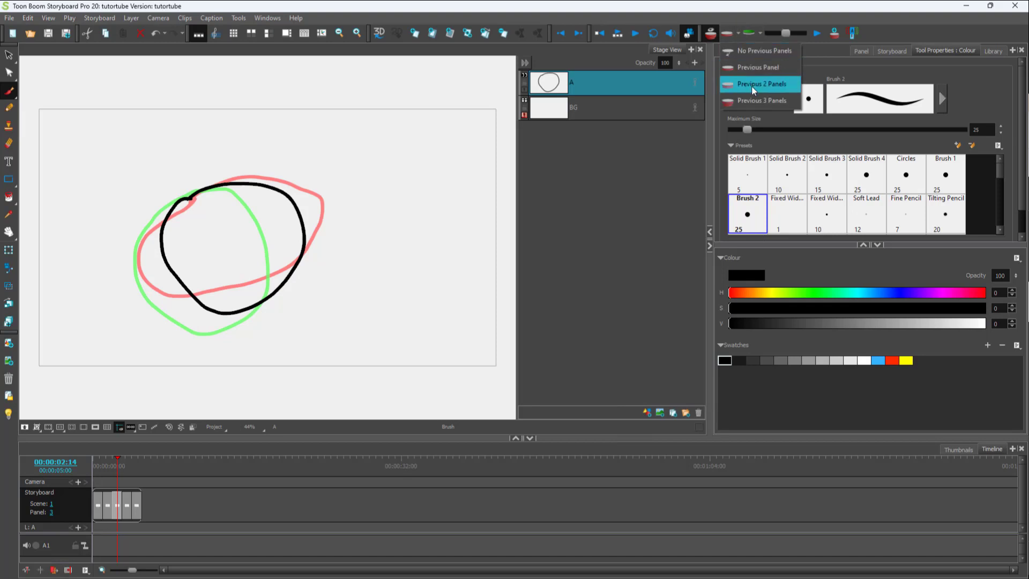
click(751, 86)
click(737, 35)
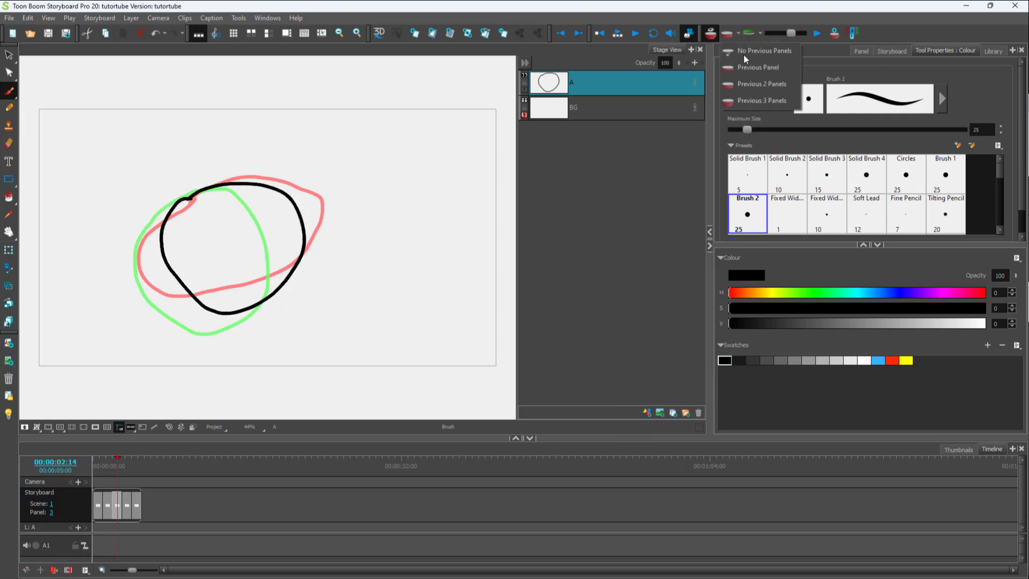
click(750, 101)
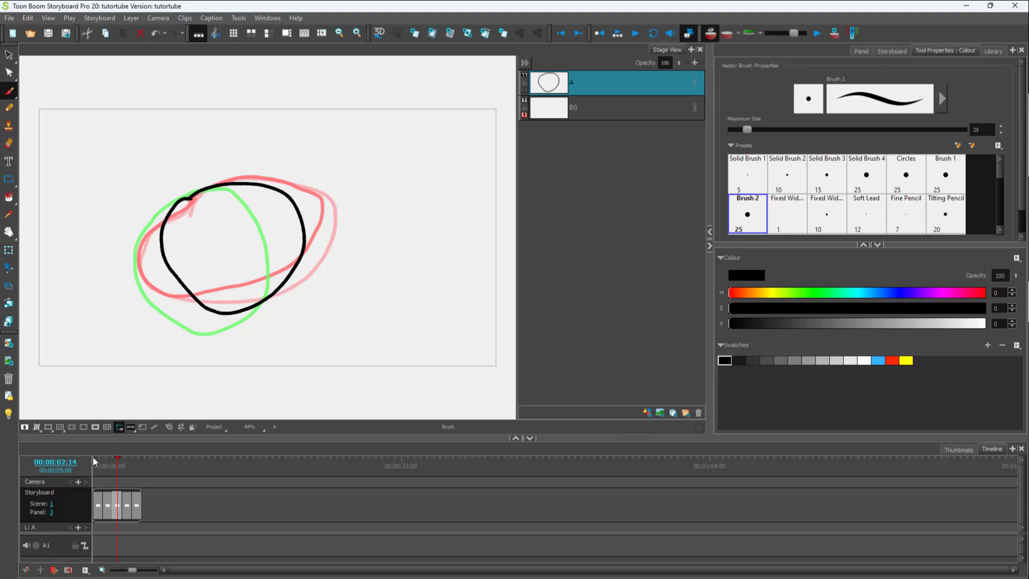
click(137, 462)
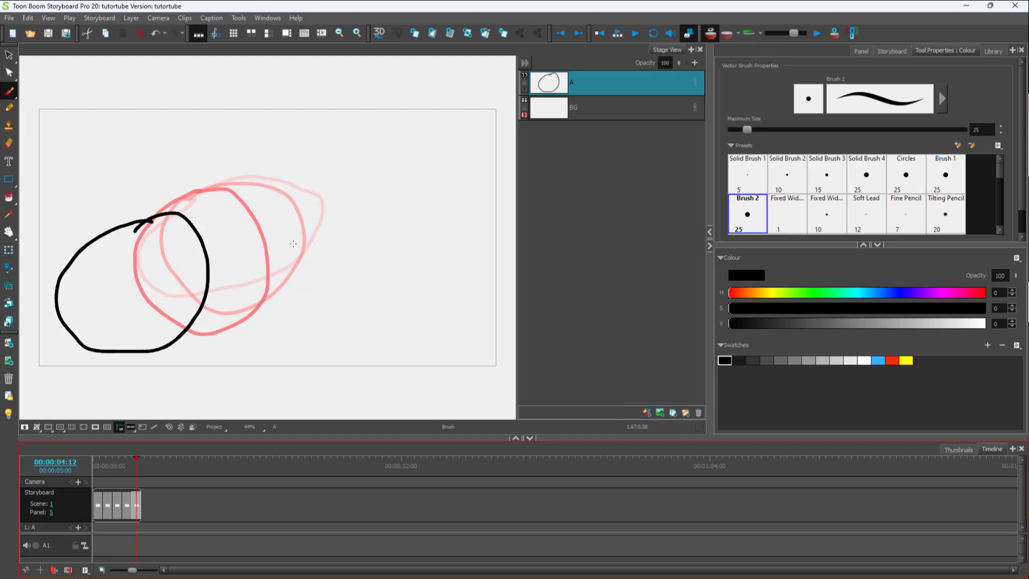
- Go back to the first panel and set the onion skin to show the next 3 panels
drag(137, 462, 97, 466)
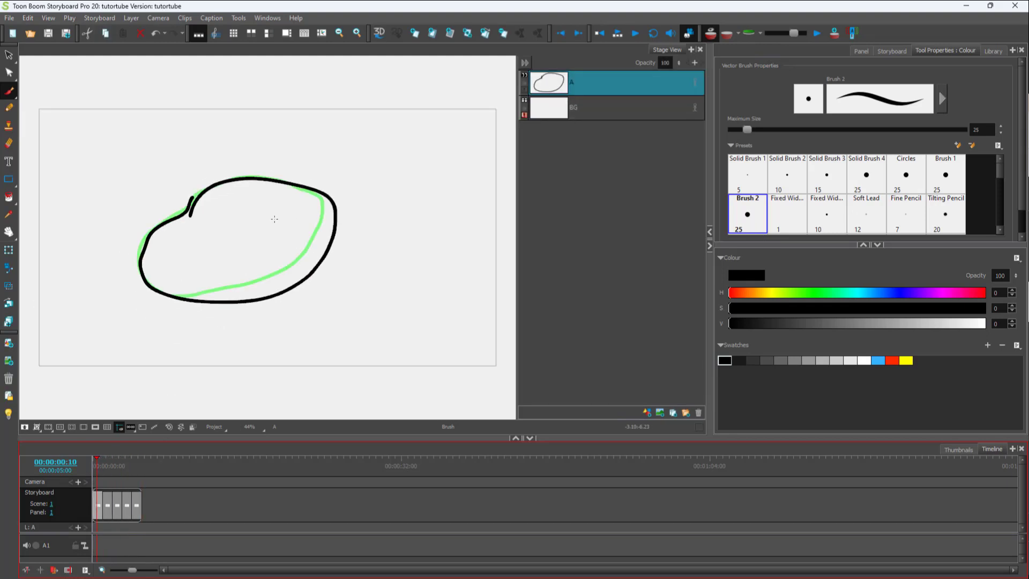
click(761, 33)
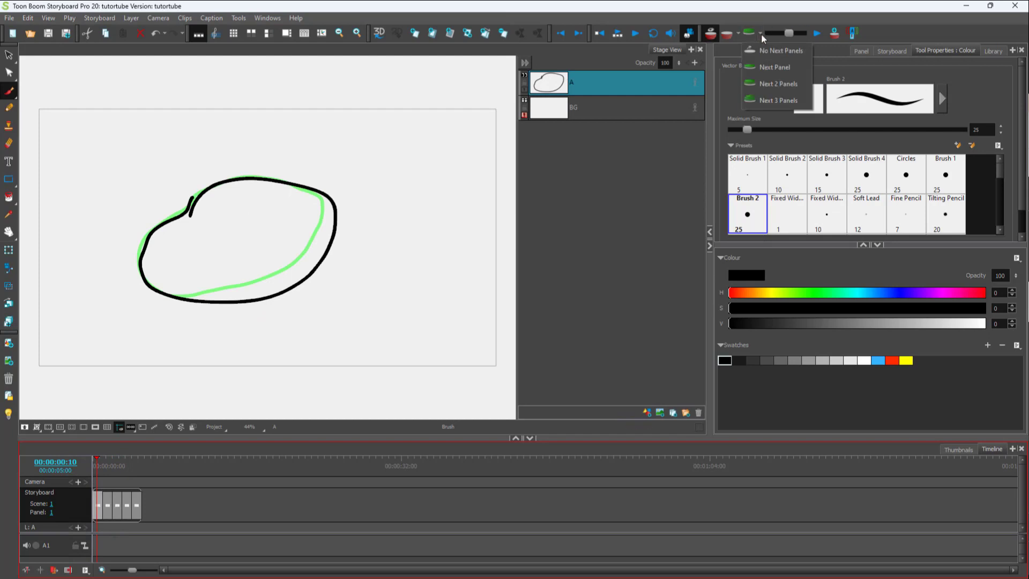
click(767, 98)
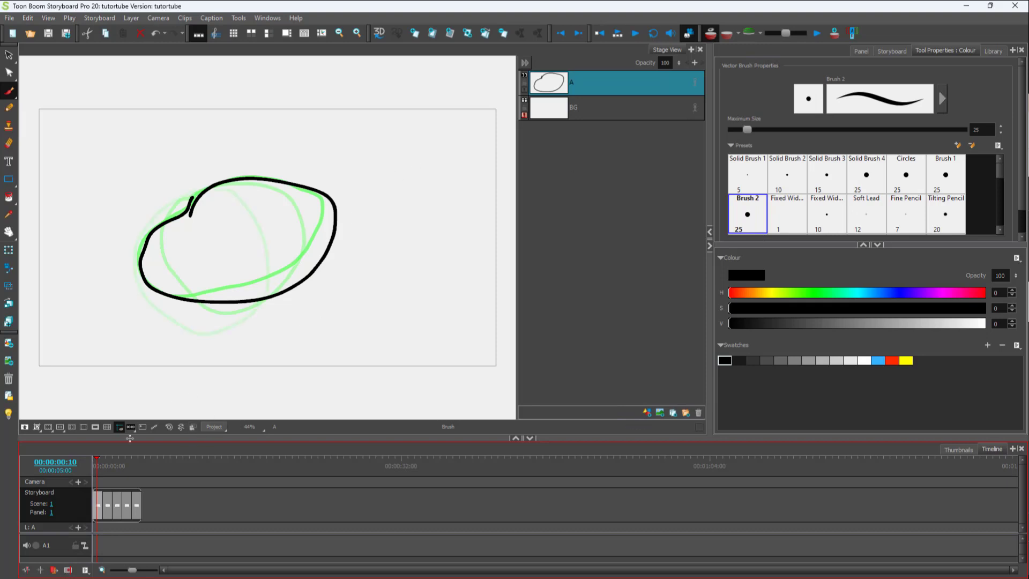
- Add two new panels after the last one and brush a circle in each, using the onion-skin outlines to place the second one higher
drag(104, 463, 138, 463)
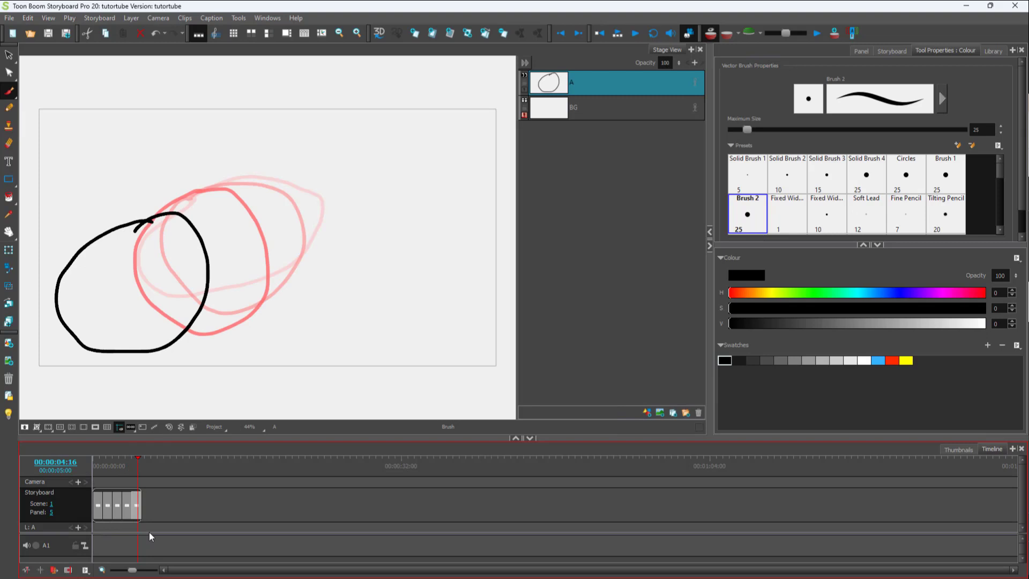
click(417, 34)
mouse_move(89, 229)
mouse_down()
mouse_move(143, 226)
mouse_move(174, 257)
mouse_move(175, 309)
mouse_move(156, 348)
mouse_move(122, 362)
mouse_move(88, 354)
mouse_move(56, 329)
mouse_move(47, 278)
mouse_move(64, 238)
mouse_move(98, 223)
mouse_up()
click(616, 34)
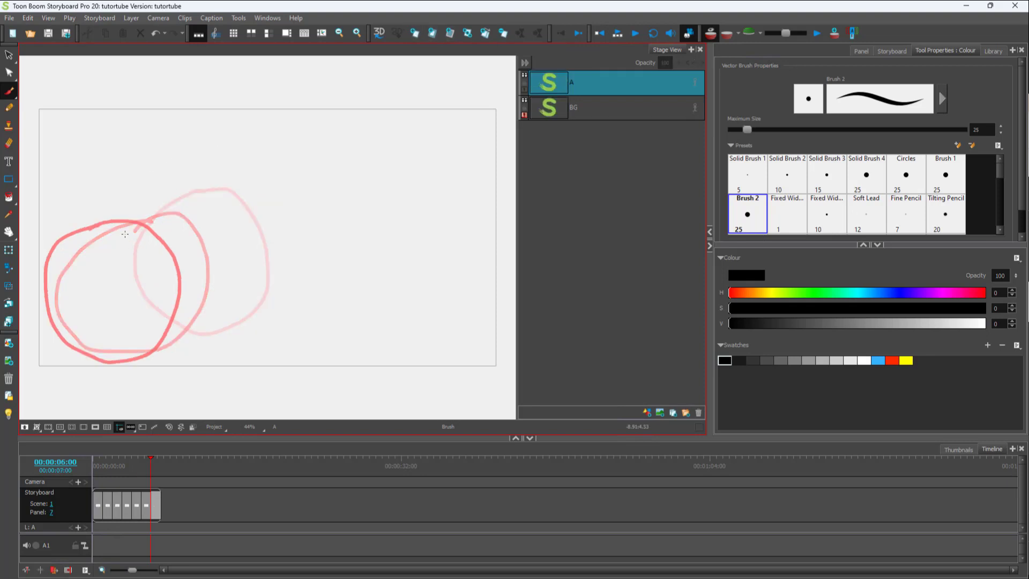
mouse_move(82, 321)
mouse_down()
mouse_move(55, 289)
mouse_move(49, 239)
mouse_move(83, 200)
mouse_move(136, 198)
mouse_move(159, 215)
mouse_move(172, 254)
mouse_move(163, 293)
mouse_move(80, 322)
mouse_up()
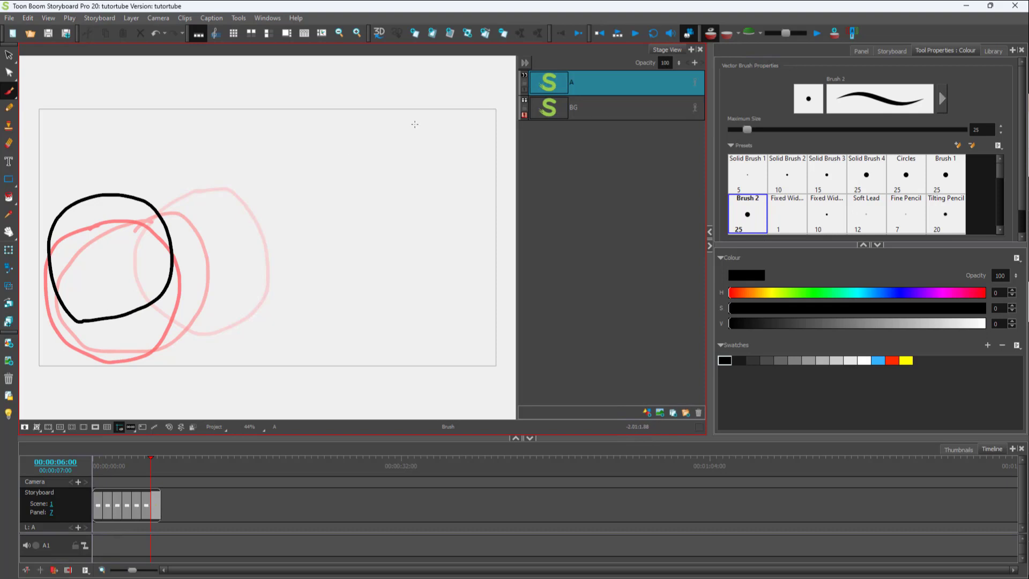
- Add panels 8 and 9, brushing a circle in each that continues the motion up and to the right
click(415, 33)
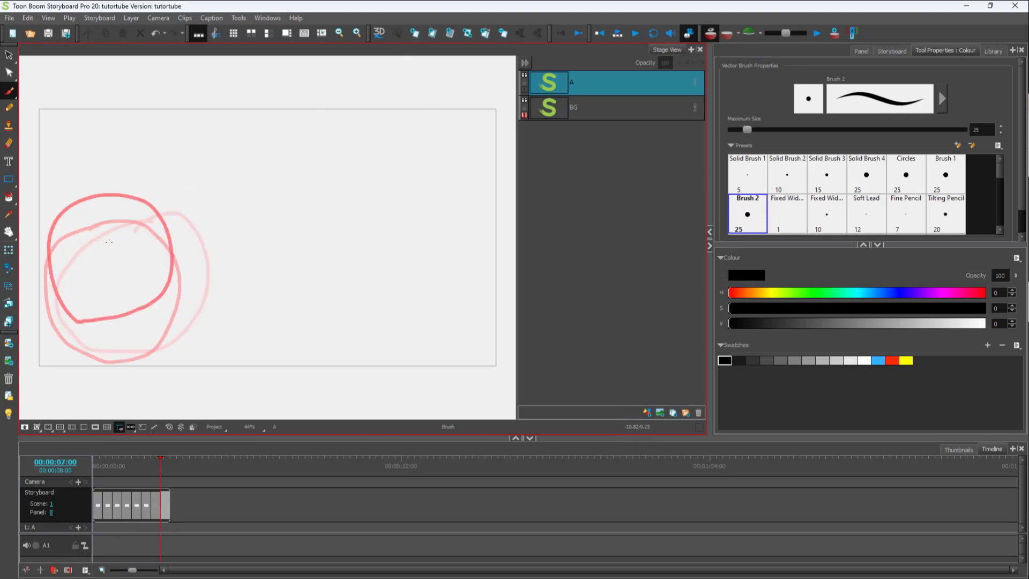
mouse_move(72, 260)
mouse_down()
mouse_move(65, 219)
mouse_move(86, 180)
mouse_move(147, 167)
mouse_move(195, 201)
mouse_move(179, 267)
mouse_move(122, 284)
mouse_move(69, 256)
mouse_up()
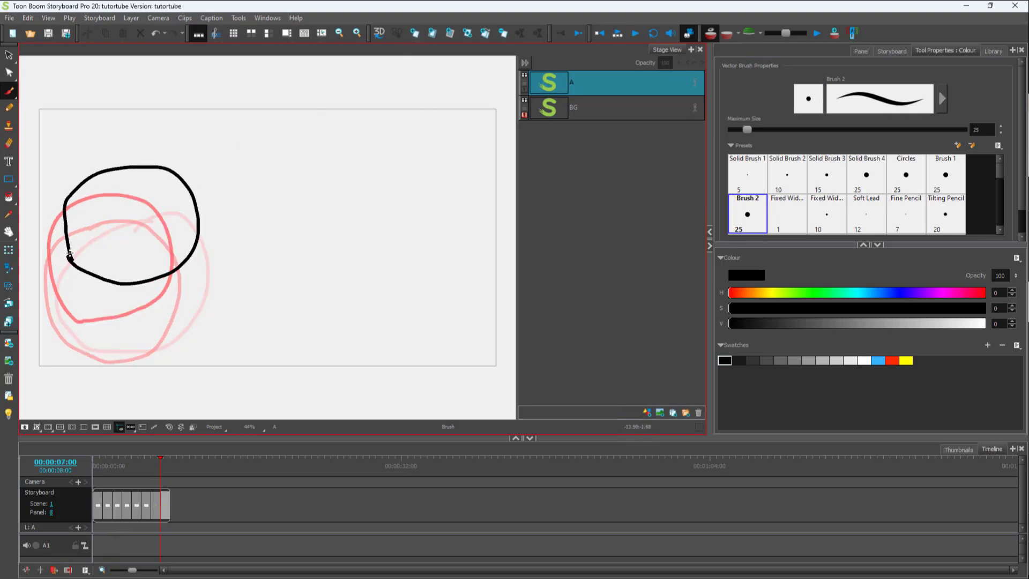
click(414, 33)
mouse_move(100, 221)
mouse_down()
mouse_move(136, 144)
mouse_move(197, 149)
mouse_move(231, 215)
mouse_move(187, 262)
mouse_move(118, 247)
mouse_move(97, 219)
mouse_up()
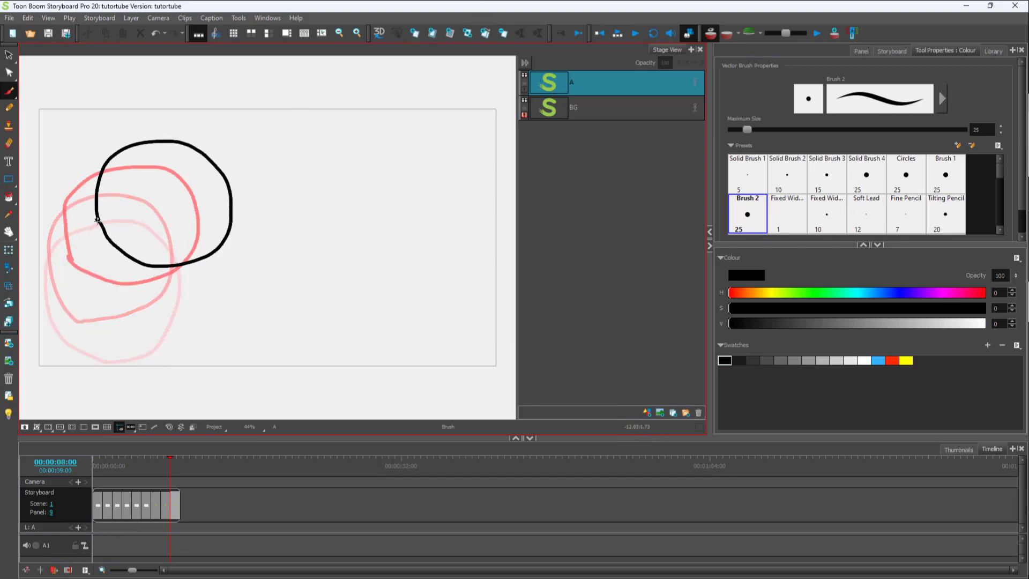
- Return to panel 6 and flip through its neighbouring drawings to review the motion
mouse_move(169, 465)
mouse_down()
mouse_move(113, 472)
mouse_move(179, 465)
mouse_move(147, 464)
mouse_up()
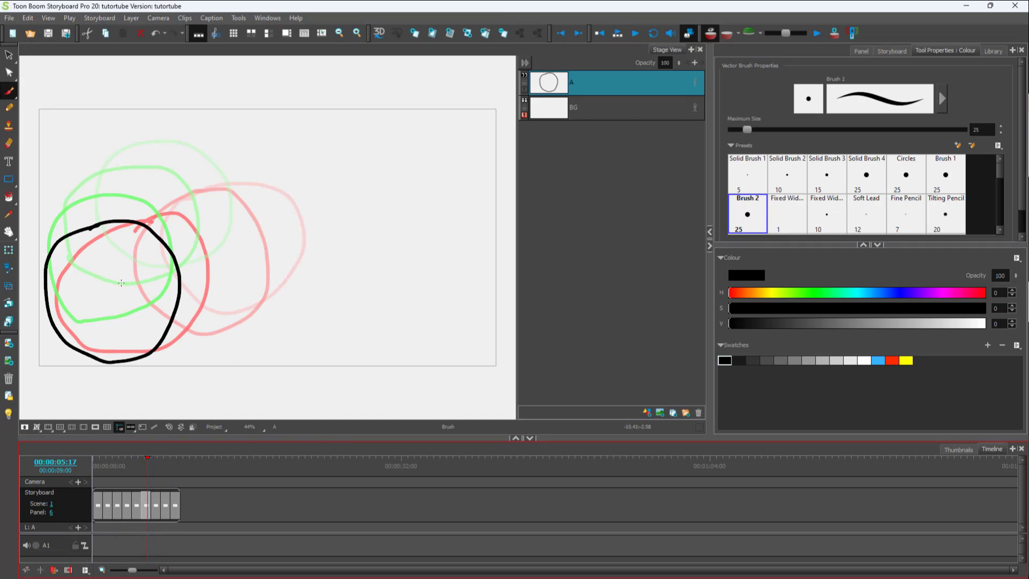
mouse_move(147, 474)
mouse_down()
mouse_move(178, 485)
mouse_move(149, 484)
mouse_up()
click(813, 36)
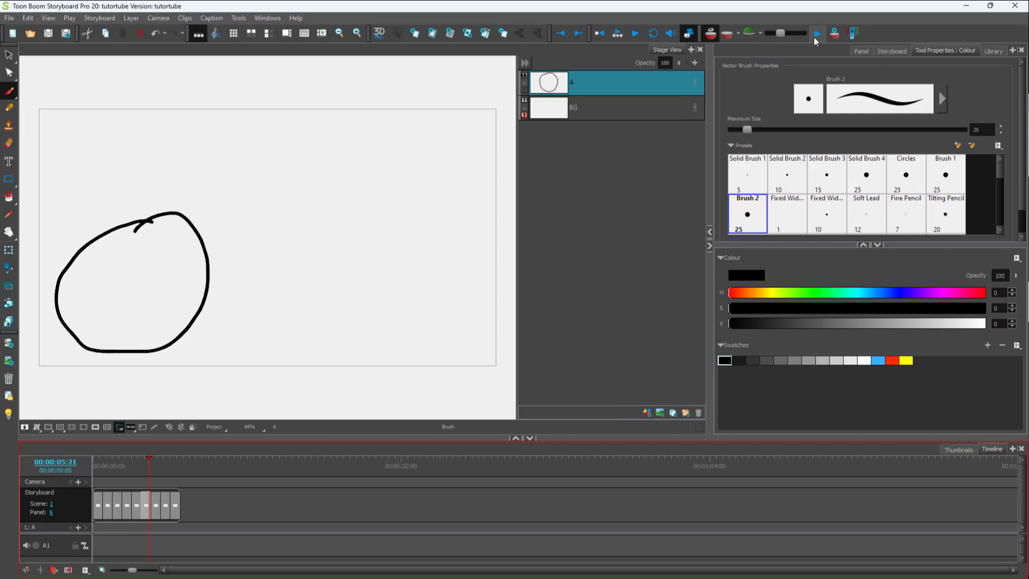
click(813, 36)
mouse_move(788, 32)
mouse_down()
mouse_move(761, 32)
mouse_move(804, 34)
mouse_up()
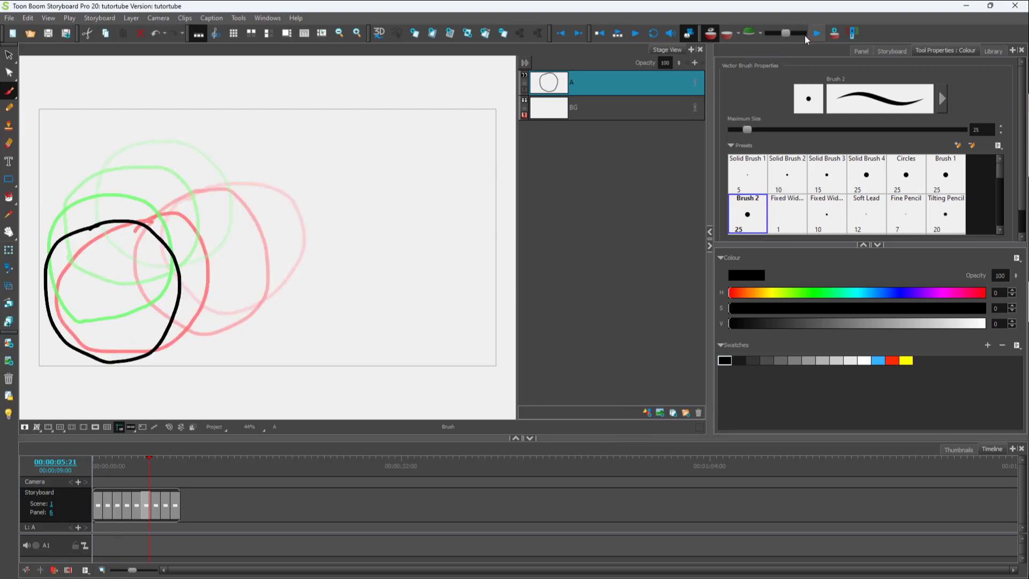
- Toggle onion skin off and on to compare panel 6 with and without the neighbouring outlines
click(711, 33)
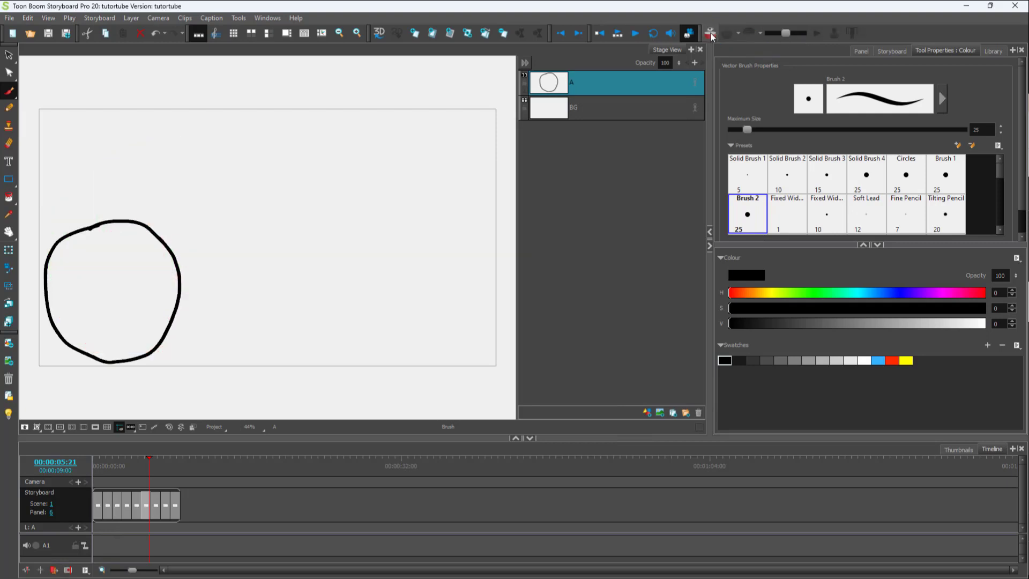
click(710, 33)
click(710, 33)
click(710, 33)
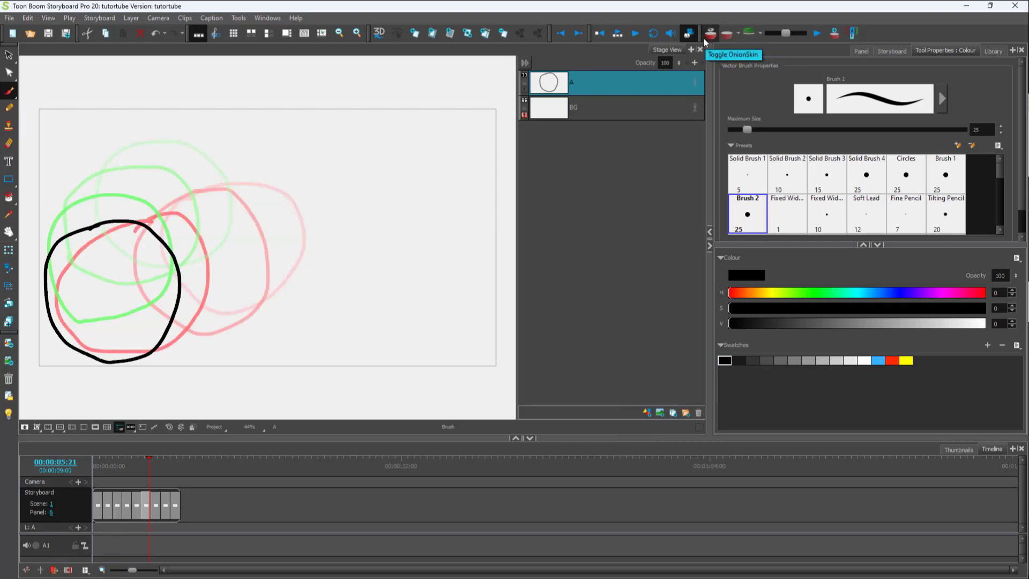
- Try selecting the tenth next panel in the Expand Onion Skin window, and close the window
click(842, 35)
click(834, 33)
click(679, 294)
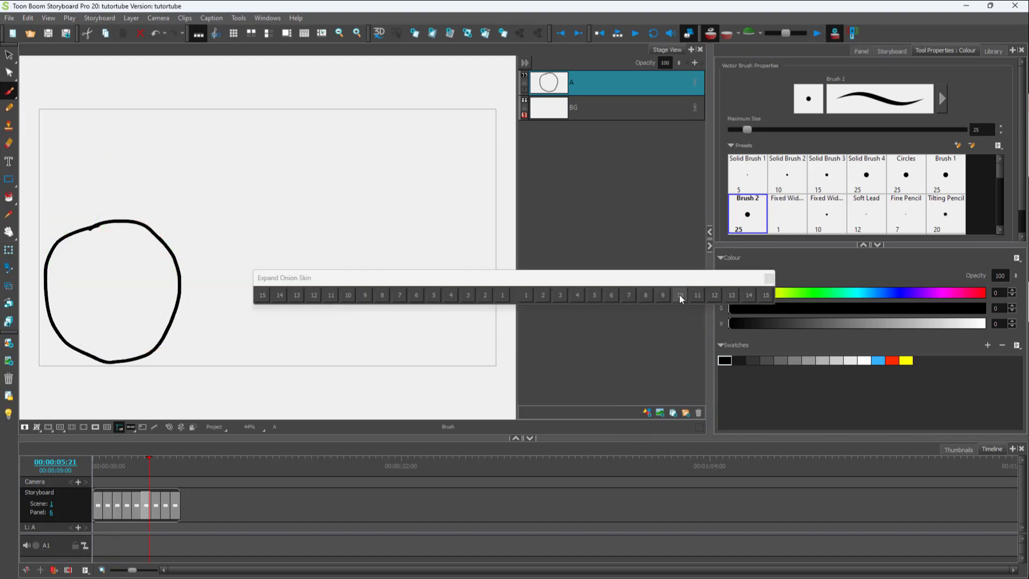
click(765, 276)
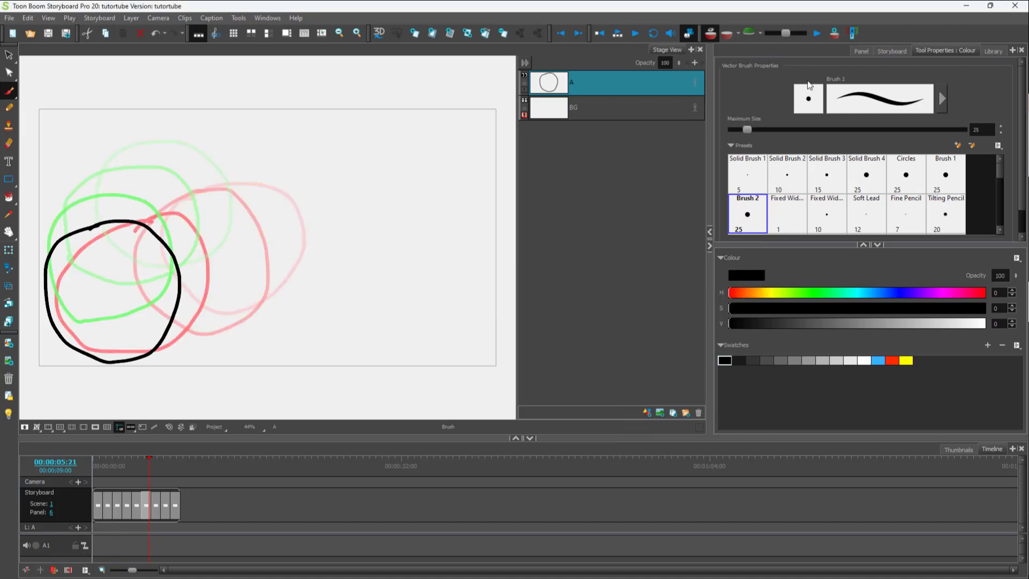